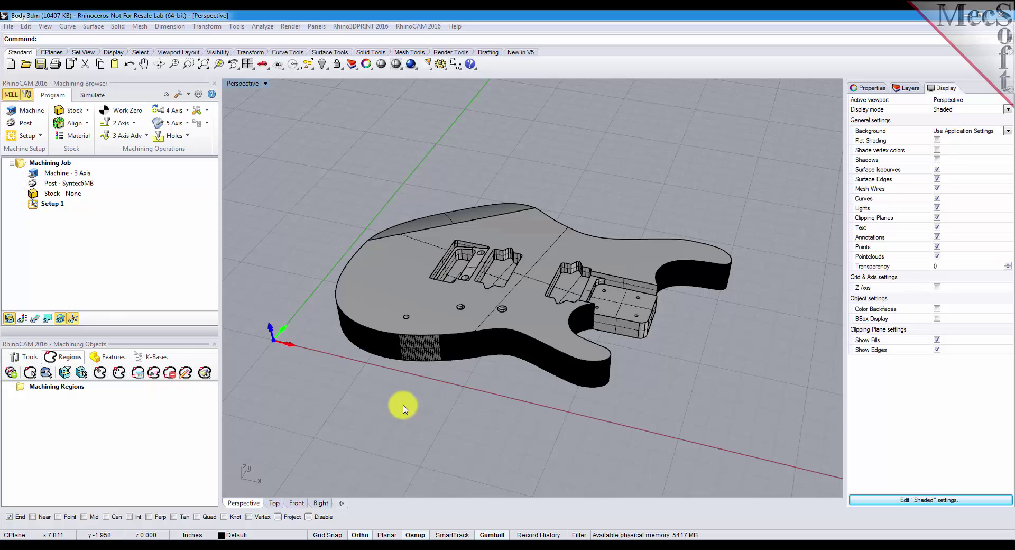
right_drag(405, 410, 449, 404)
scroll(465, 238, up, 3)
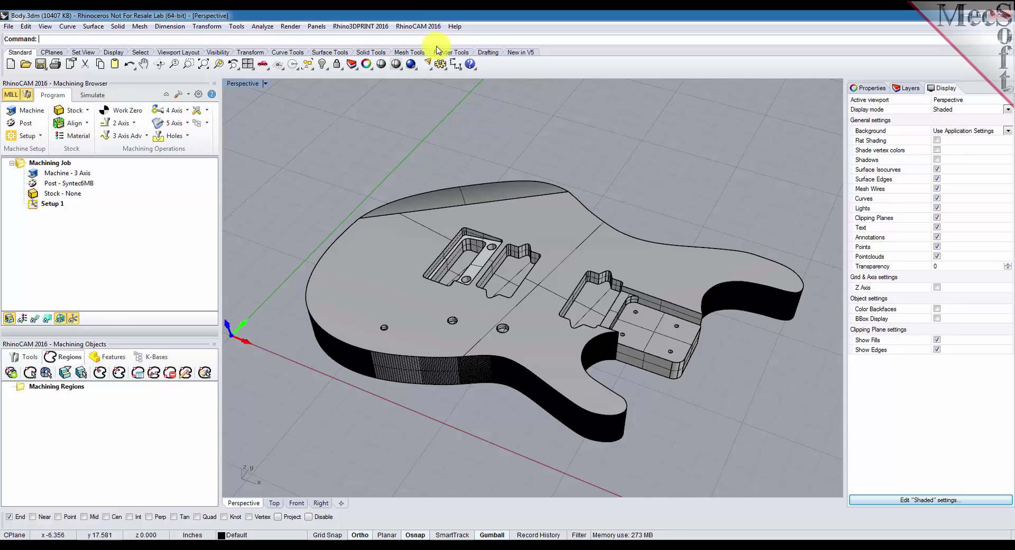
click(423, 28)
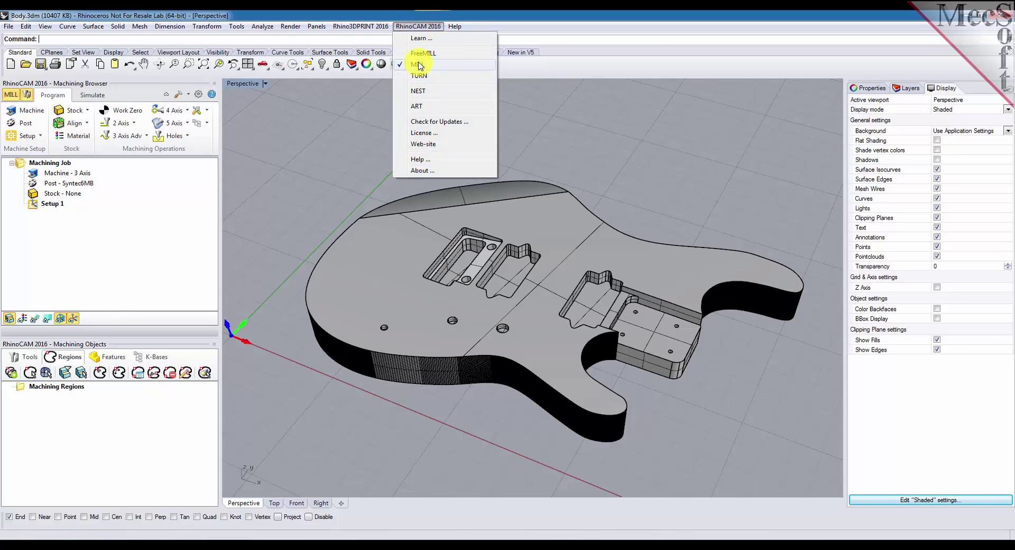
click(150, 199)
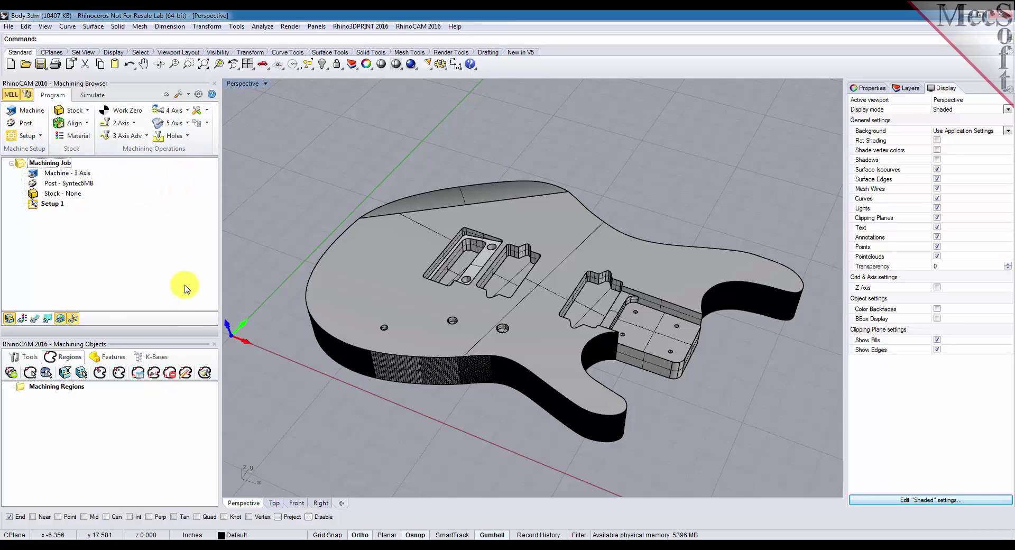
- Define the machine tool manually with the number of axes set to 3 Axis
click(29, 115)
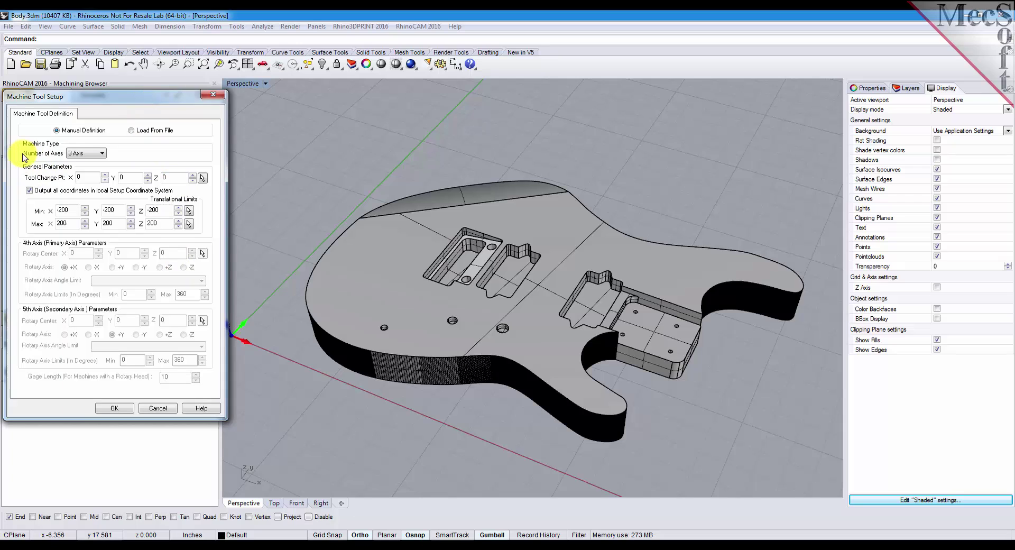
click(103, 154)
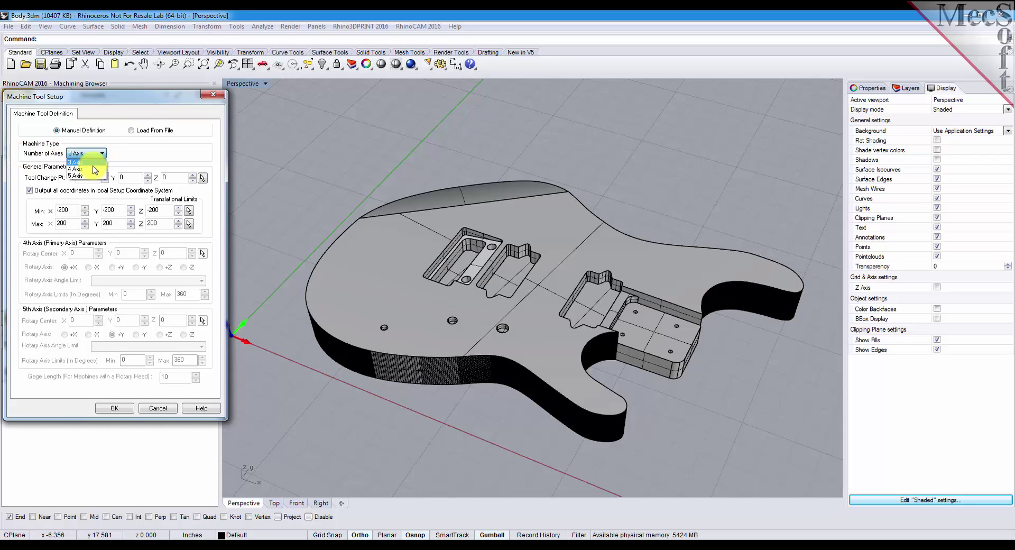
click(98, 162)
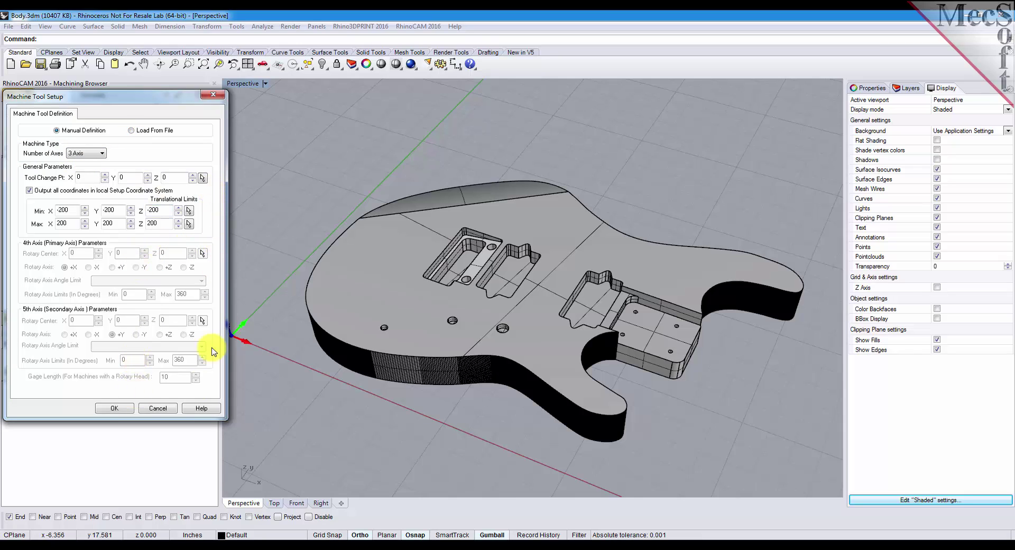
click(114, 408)
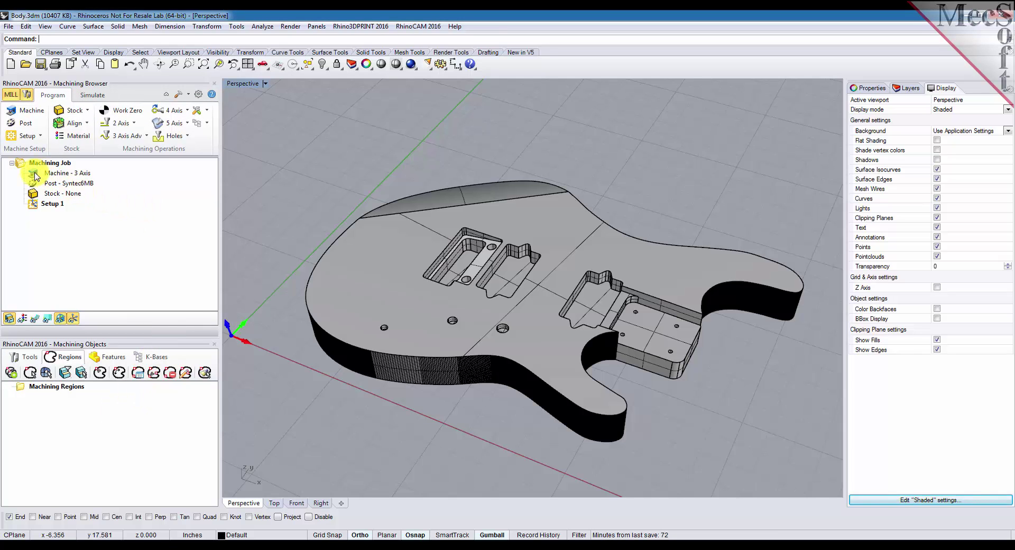
click(54, 174)
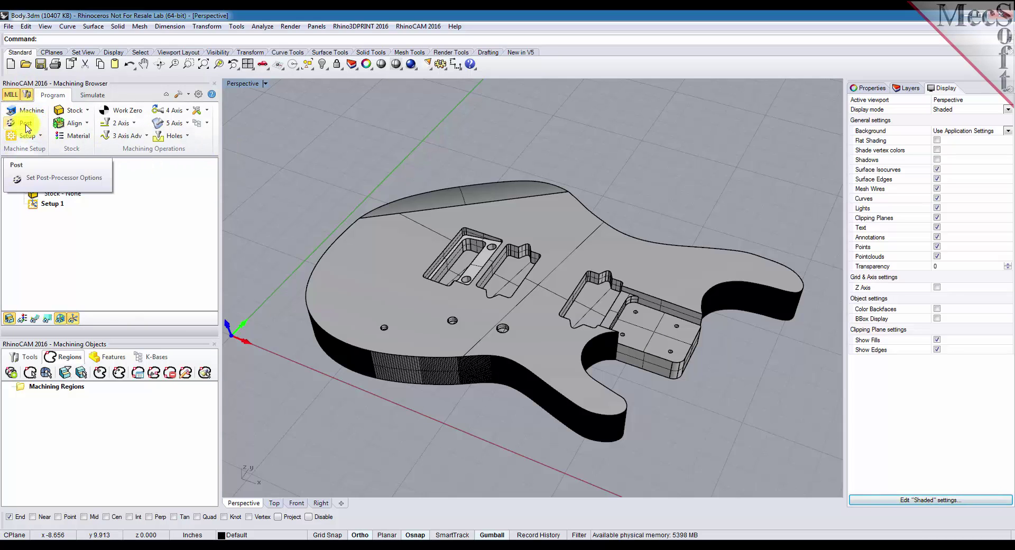
- Choose Haas as the current post-processor in the post-processor options
click(25, 125)
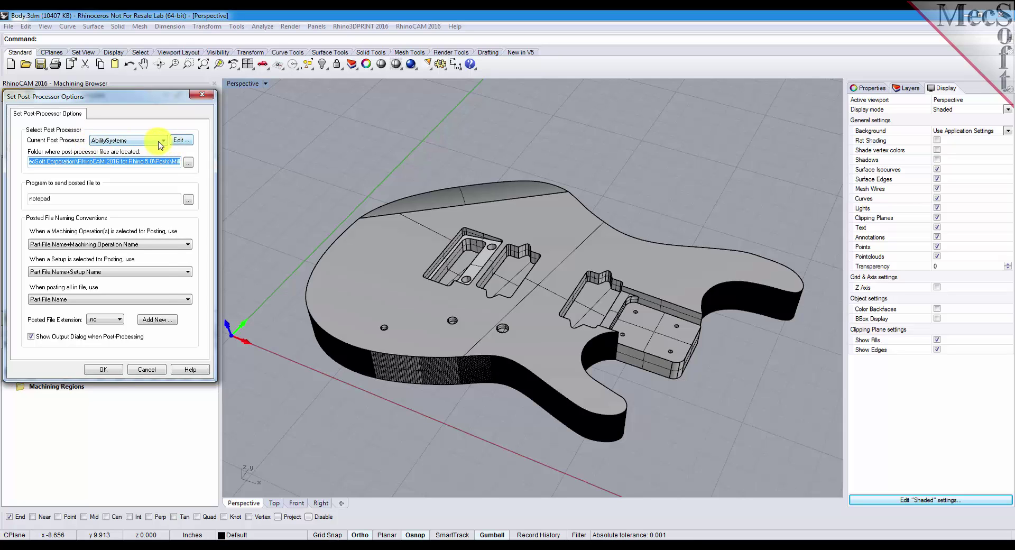
click(159, 141)
drag(162, 170, 166, 237)
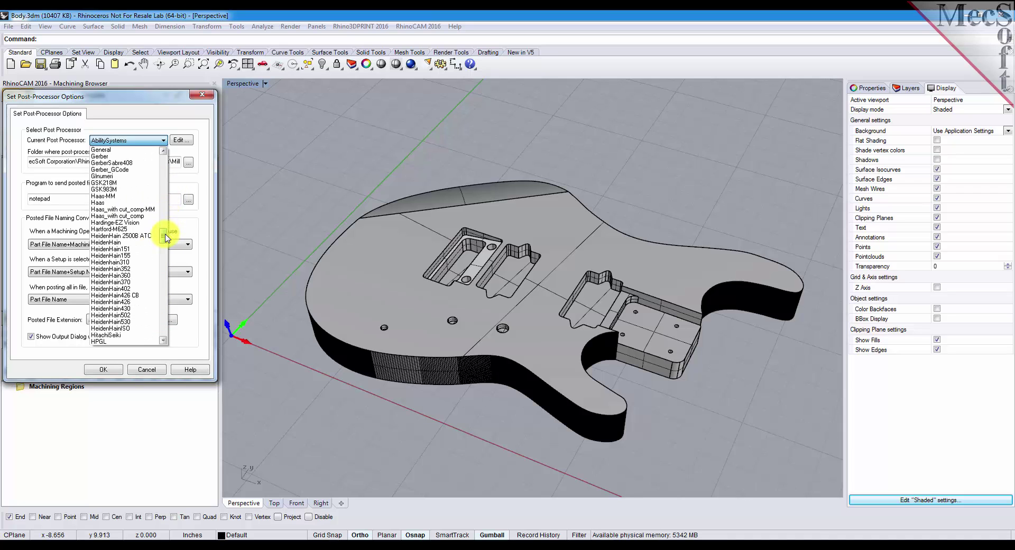
click(99, 202)
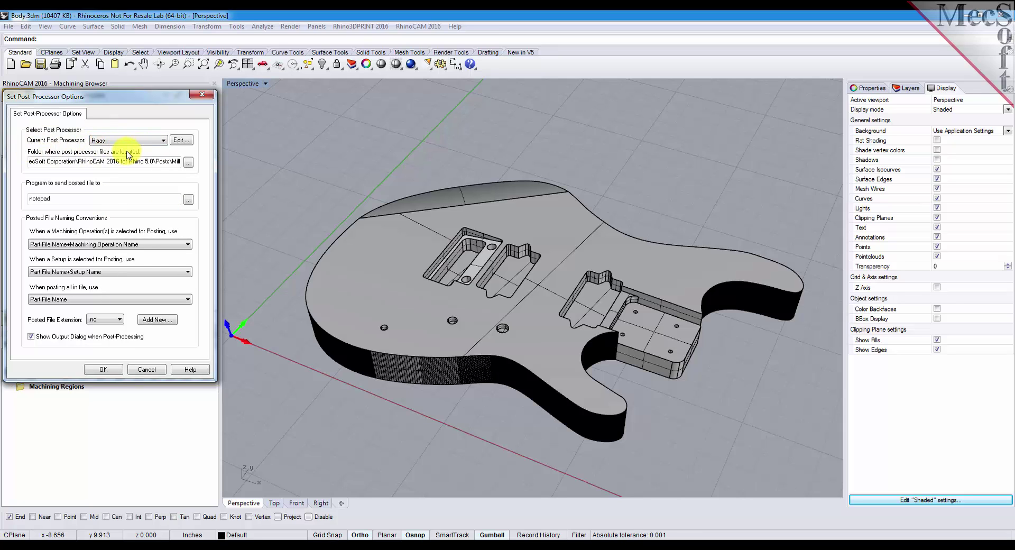
- Review the Haas post-processor definition, including its general, setup, spindle, feed rate and circle settings, and close it without saving
click(184, 143)
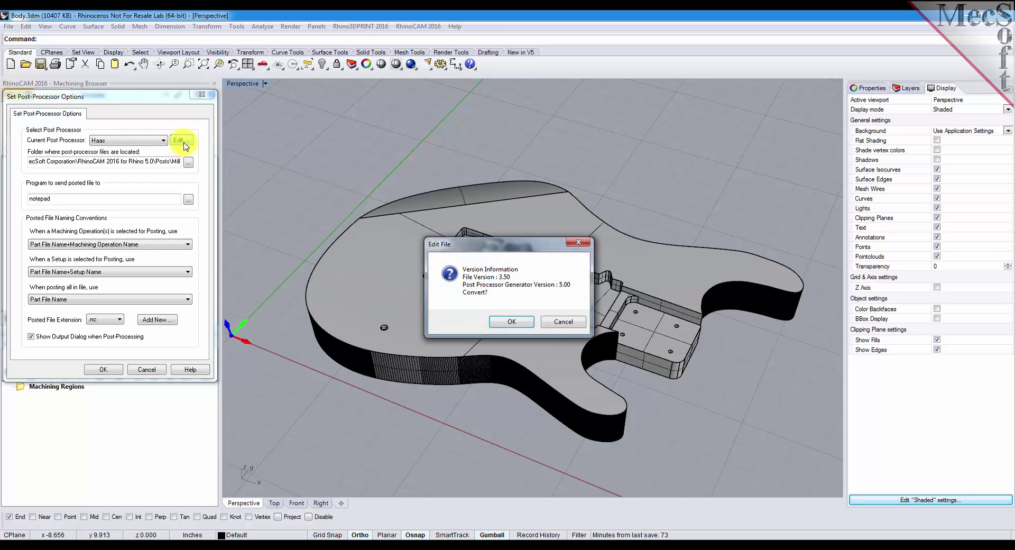
click(516, 323)
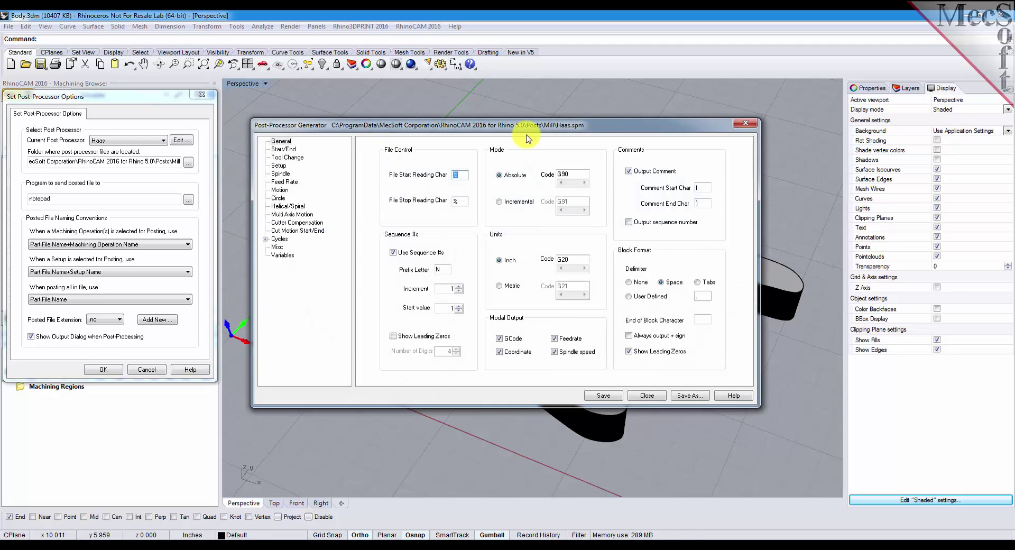
click(283, 149)
click(278, 166)
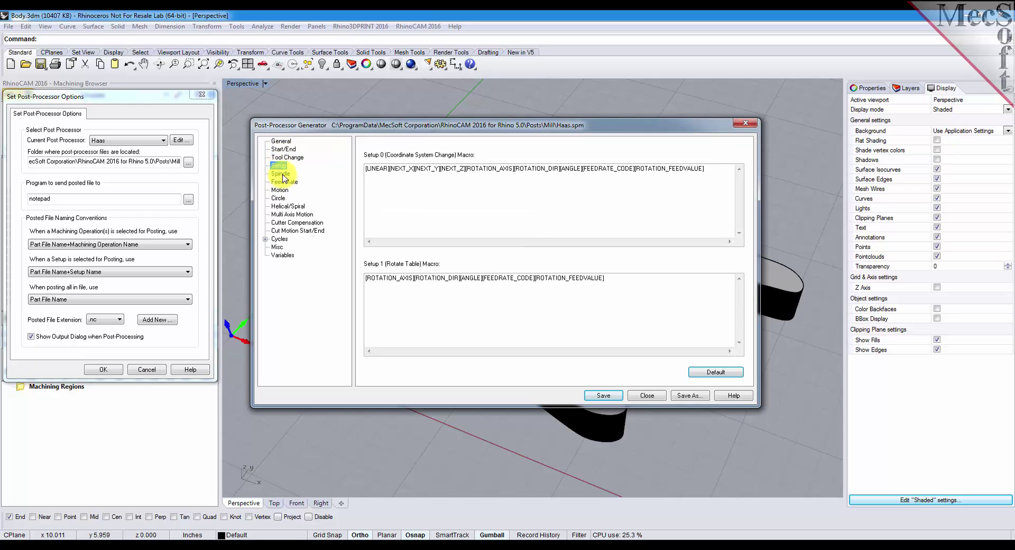
click(280, 174)
click(284, 181)
click(282, 199)
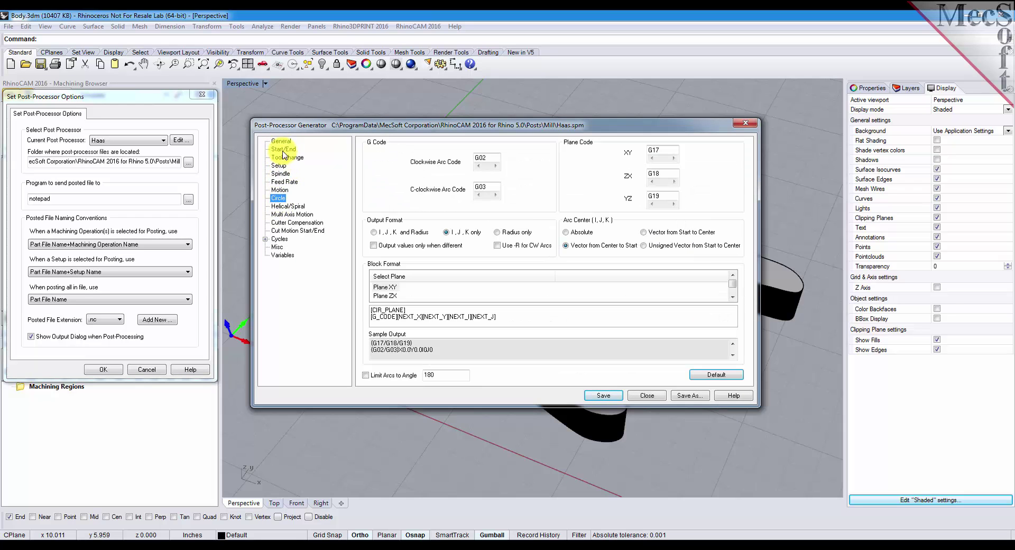
click(281, 141)
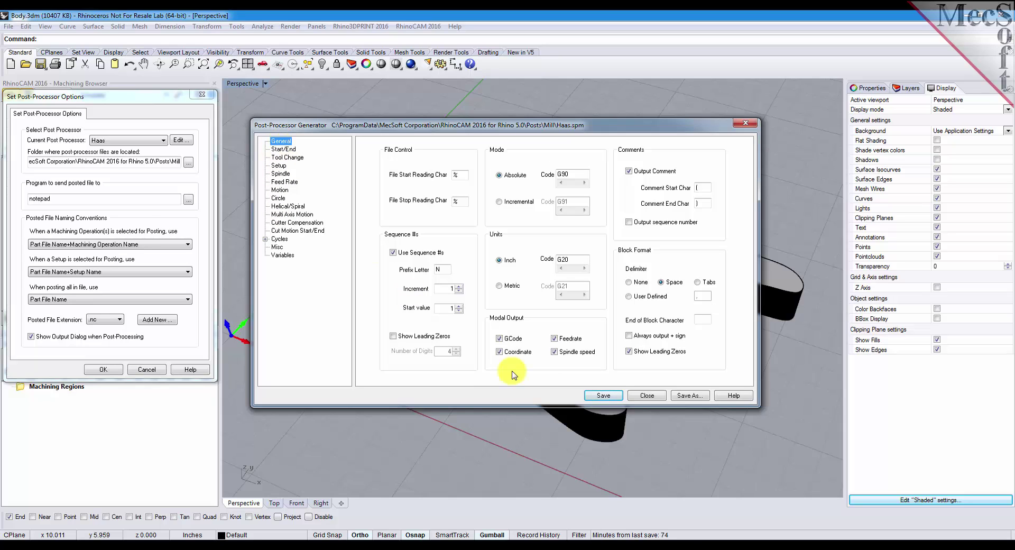
click(648, 396)
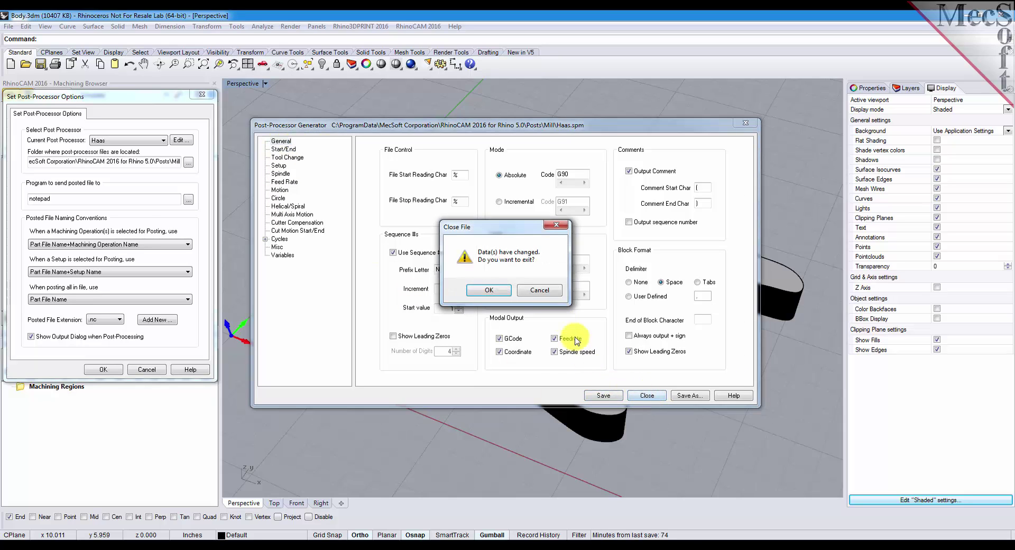
click(488, 290)
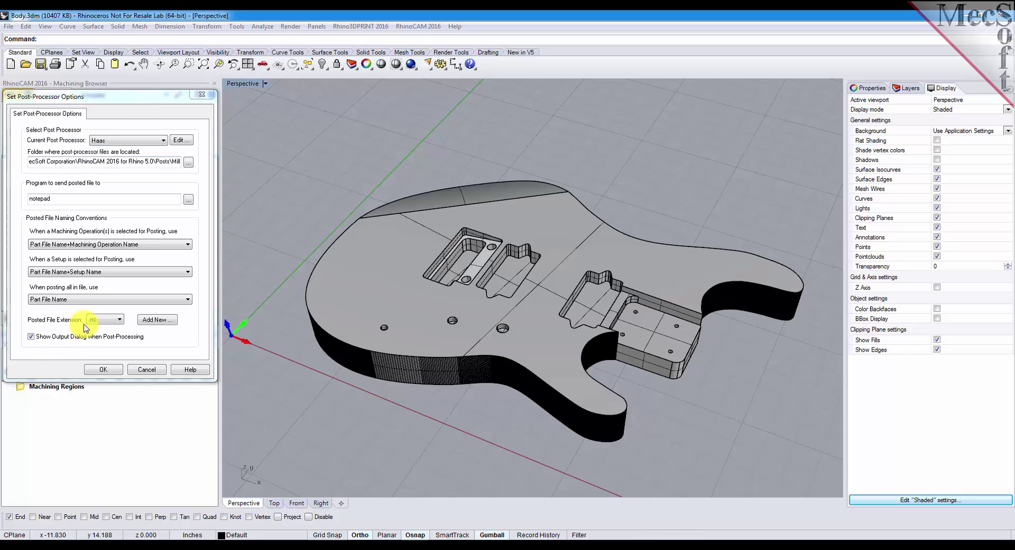
- Choose .nc as the posted file extension and accept the post-processor options
click(117, 320)
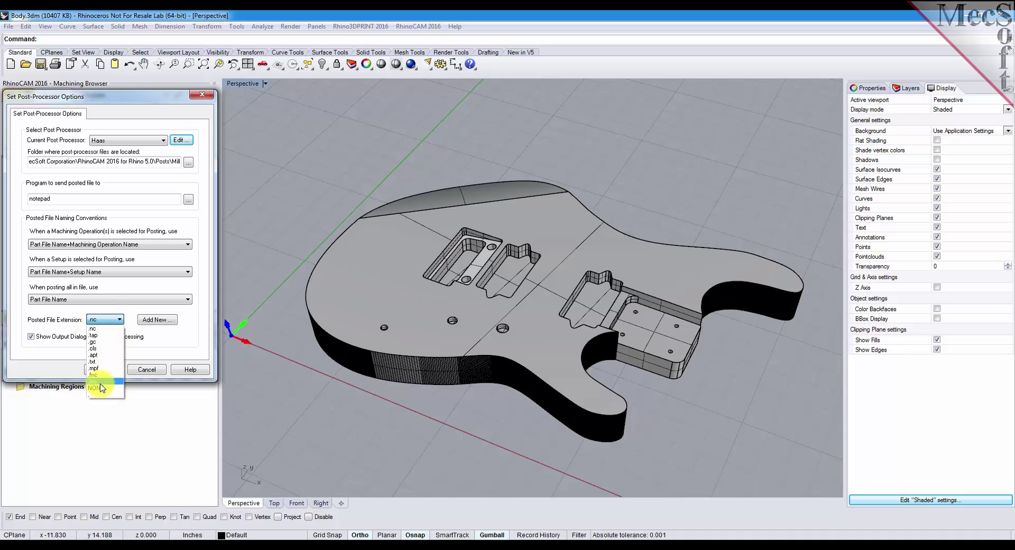
click(98, 328)
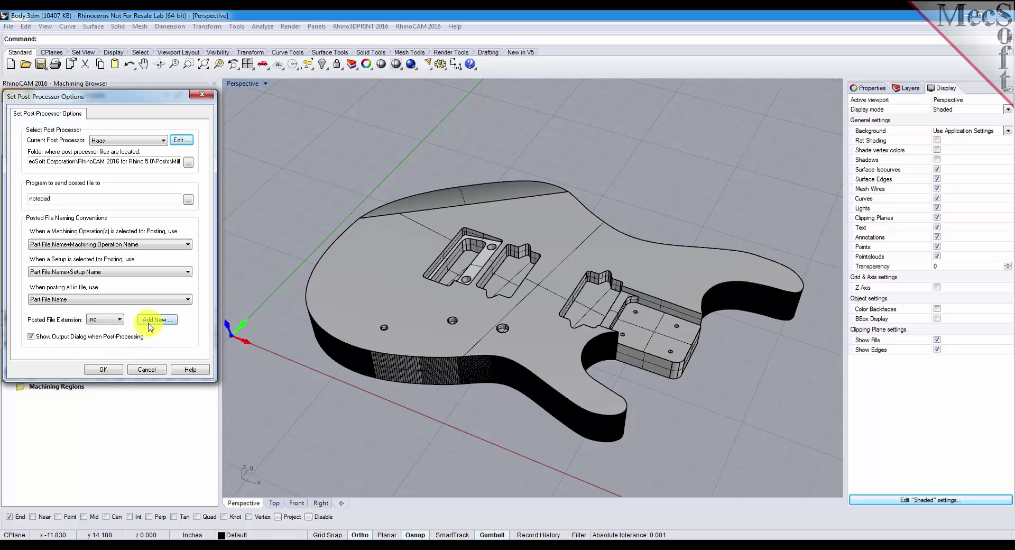
click(156, 320)
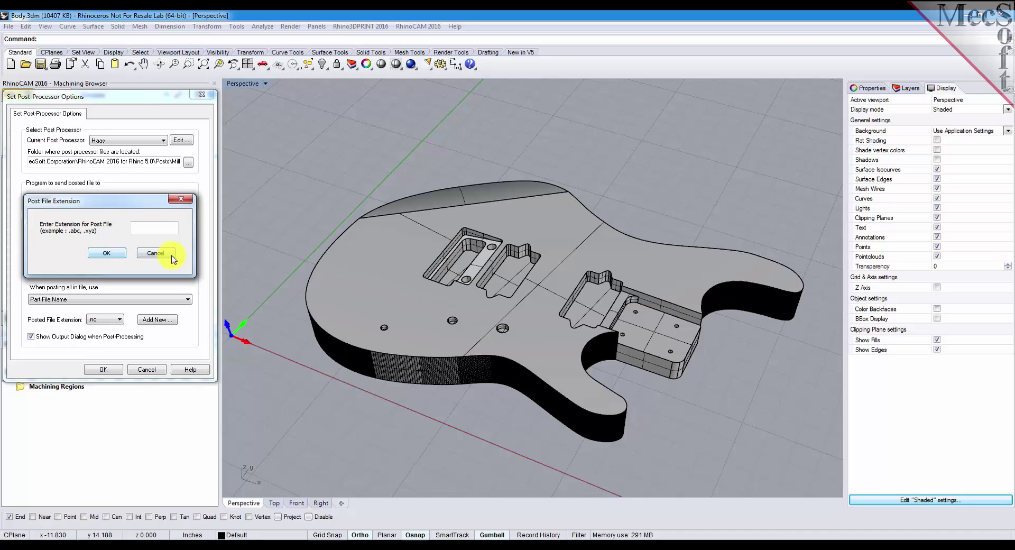
click(157, 253)
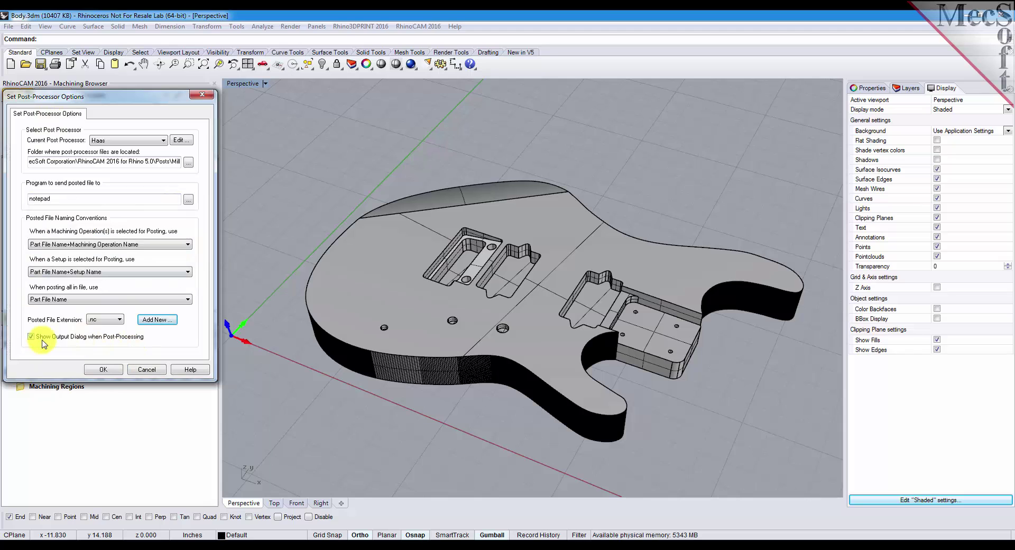
click(109, 371)
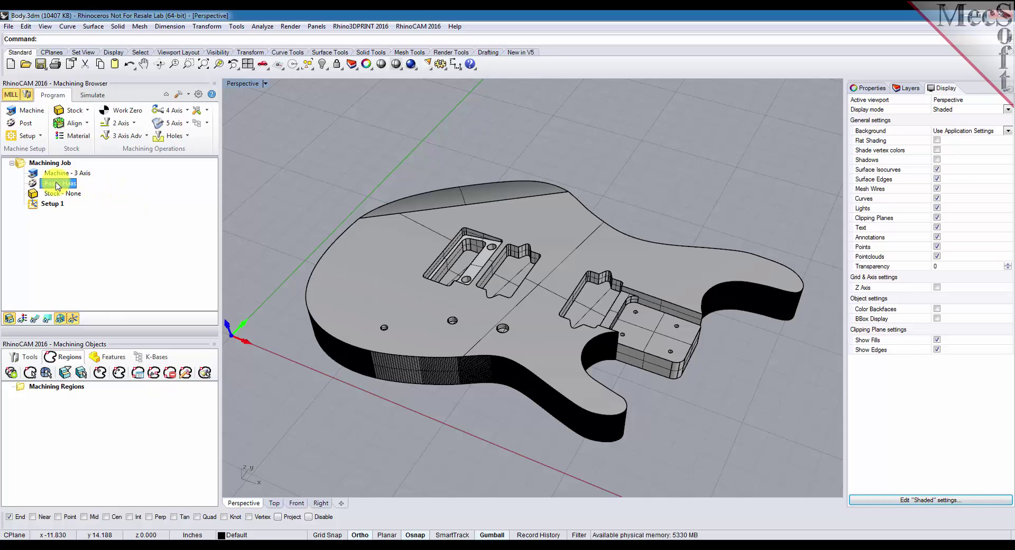
click(32, 204)
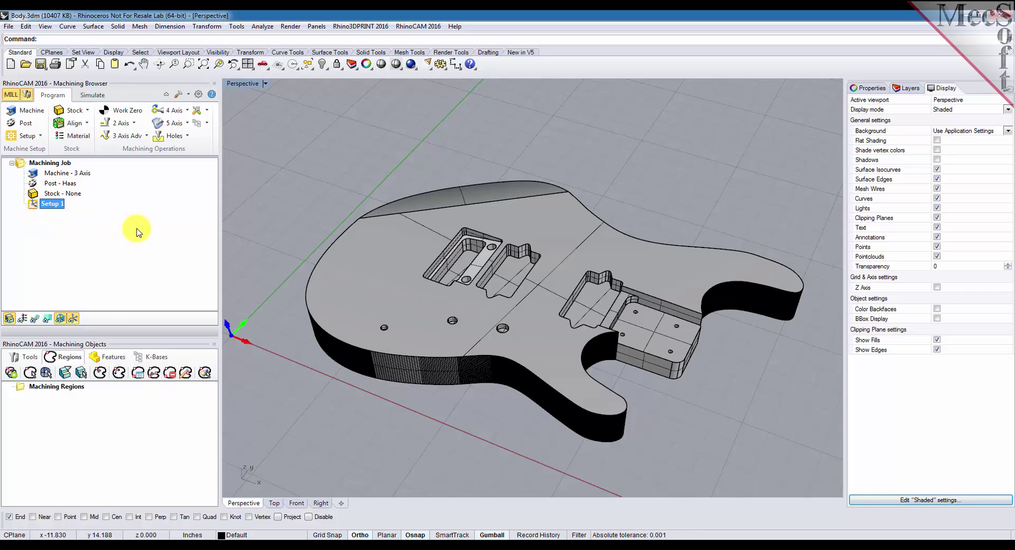
click(40, 135)
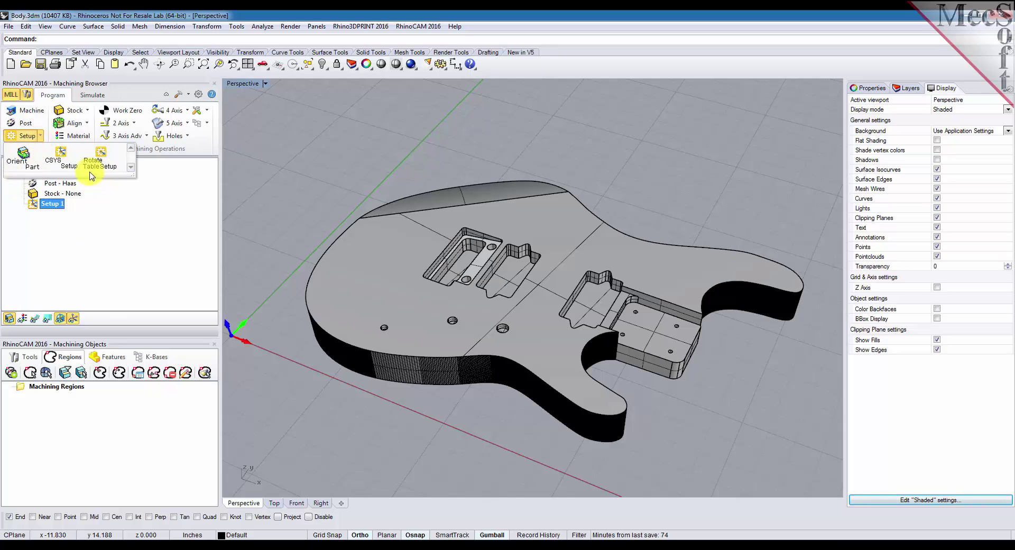
click(108, 224)
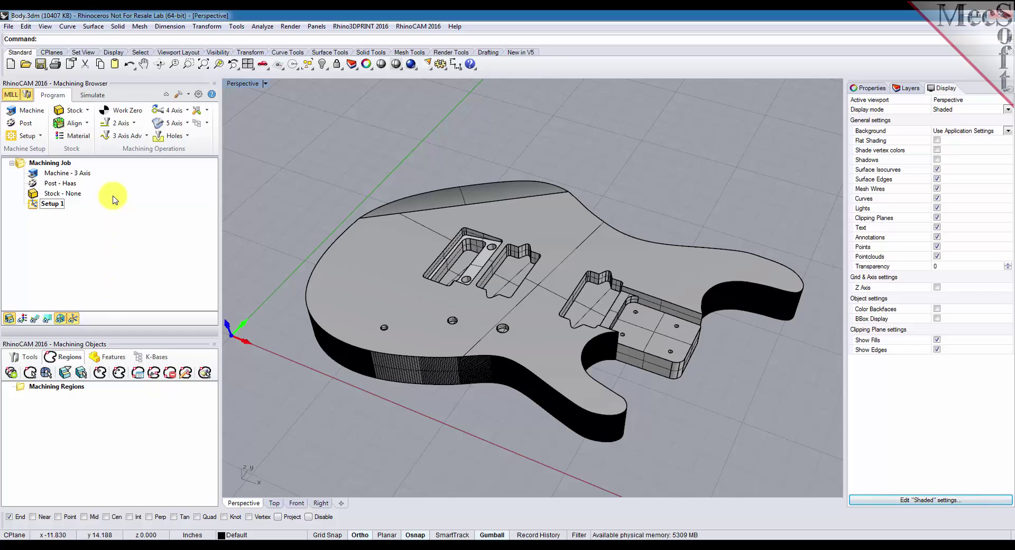
- Start a box stock around the guitar body and copy the model's bounding box into its dimensions
click(88, 110)
click(89, 112)
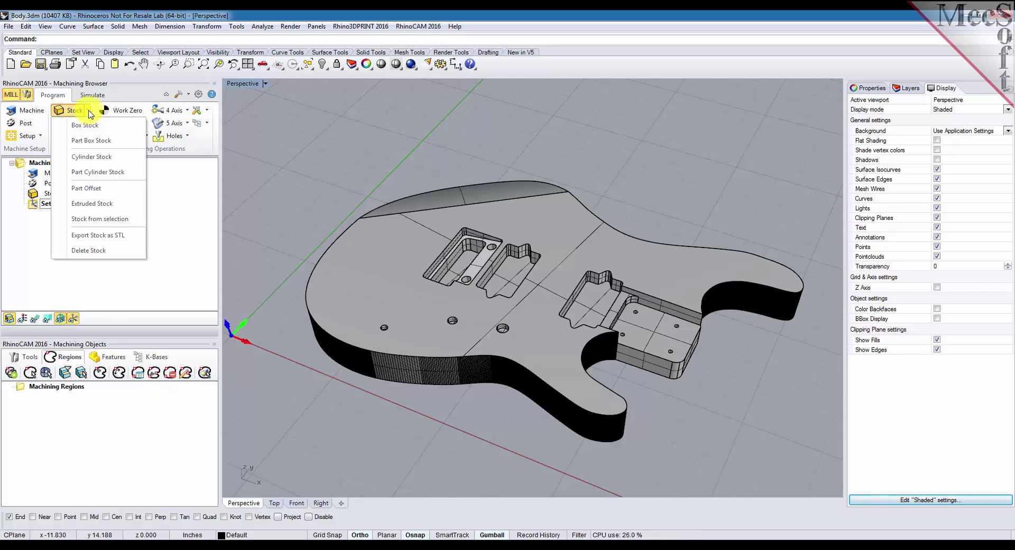
click(111, 127)
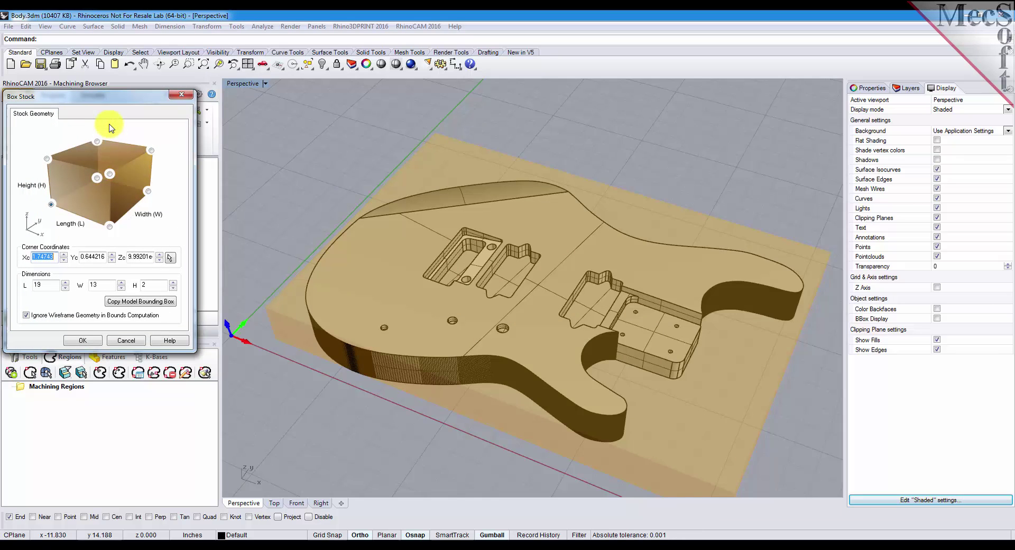
right_drag(529, 377, 548, 358)
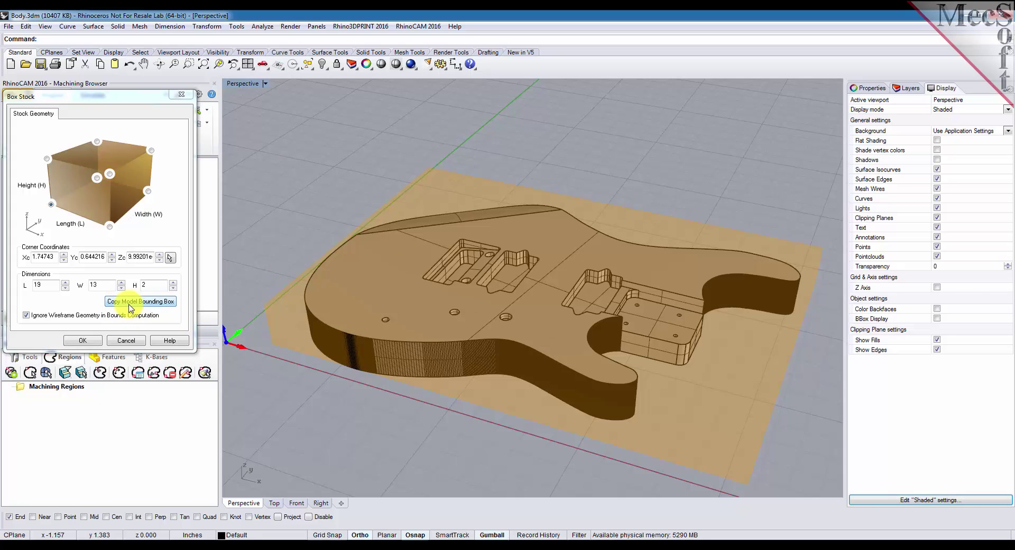
click(166, 305)
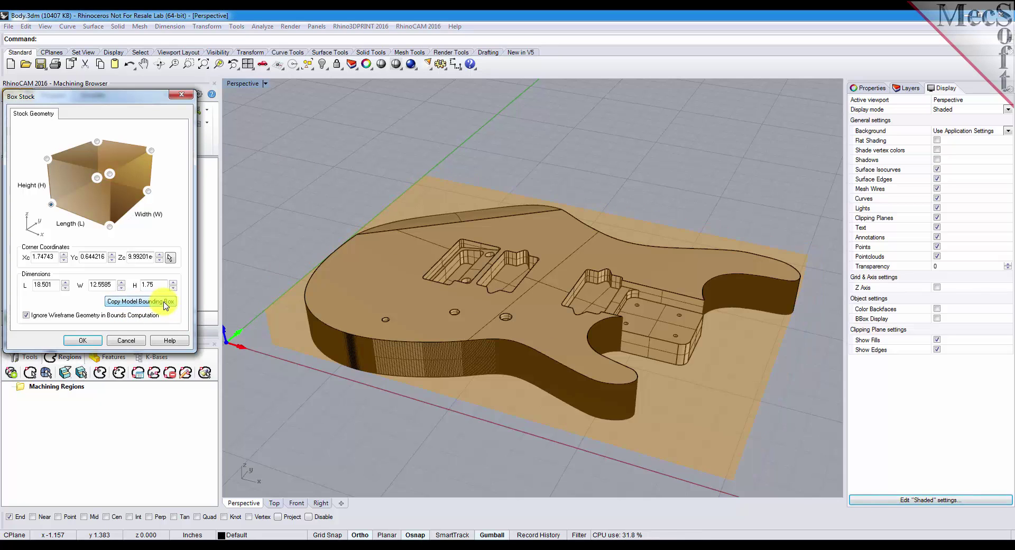
double_click(41, 289)
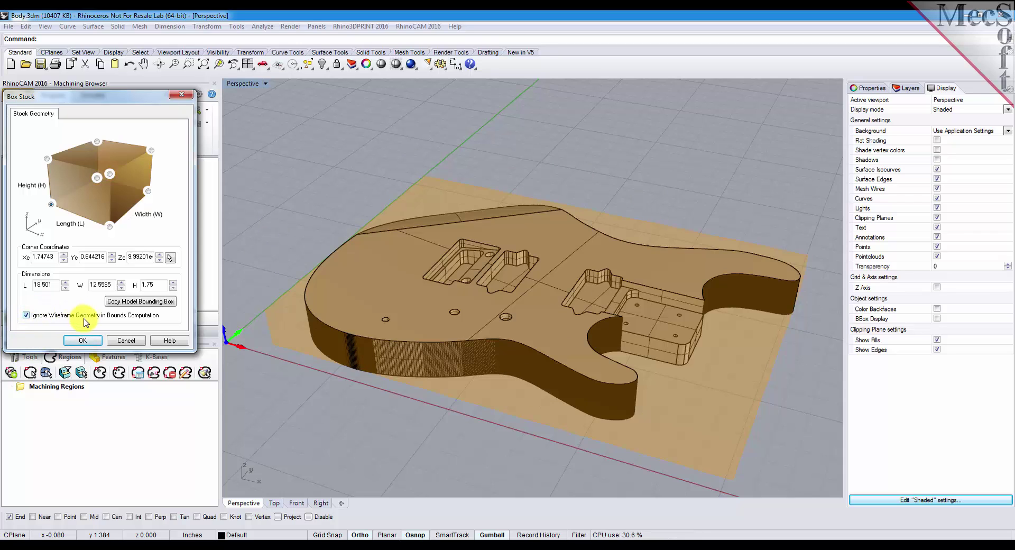
click(150, 306)
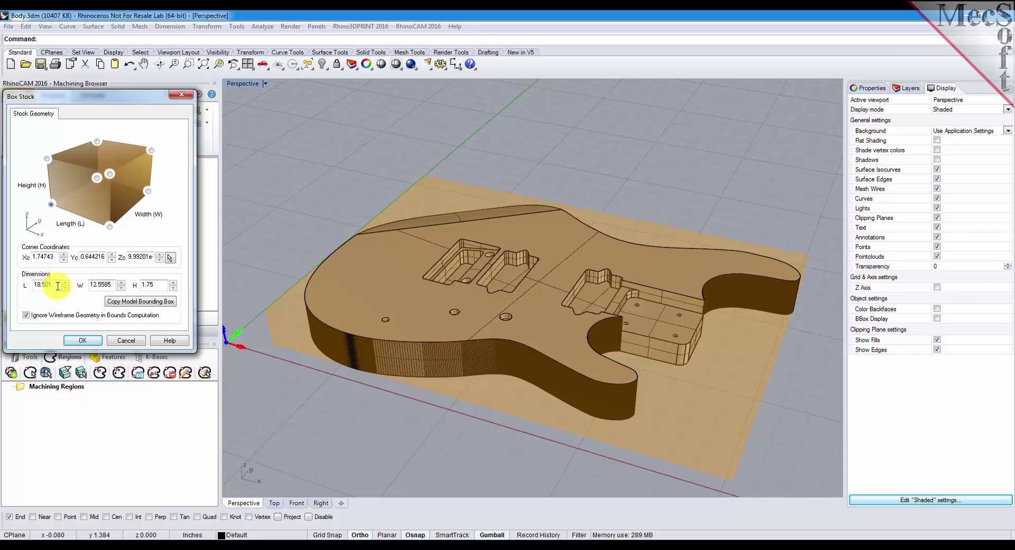
- Set the box stock's dimensions to length 19, width 13 and height 2 inches
drag(56, 284, 21, 284)
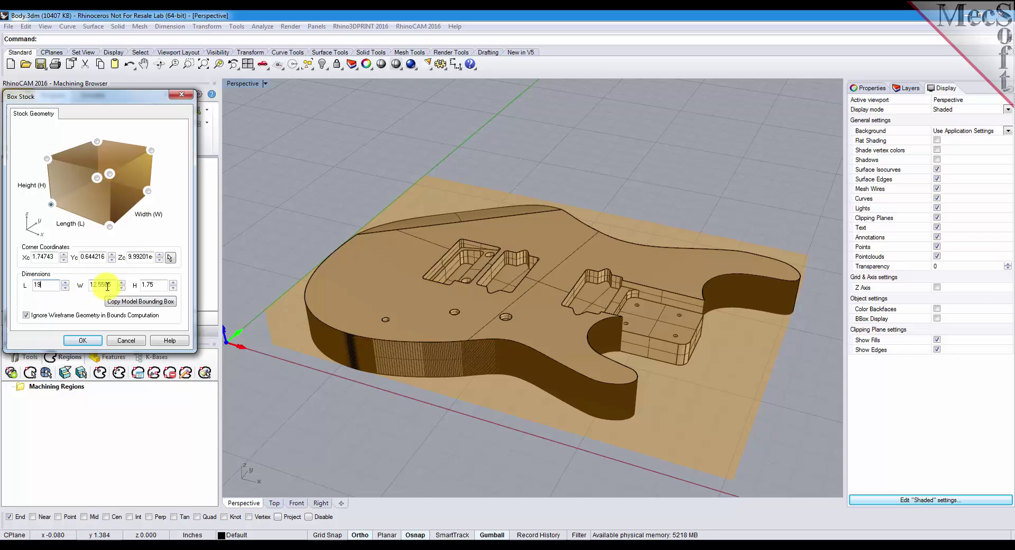
key(Tab)
key(Tab)
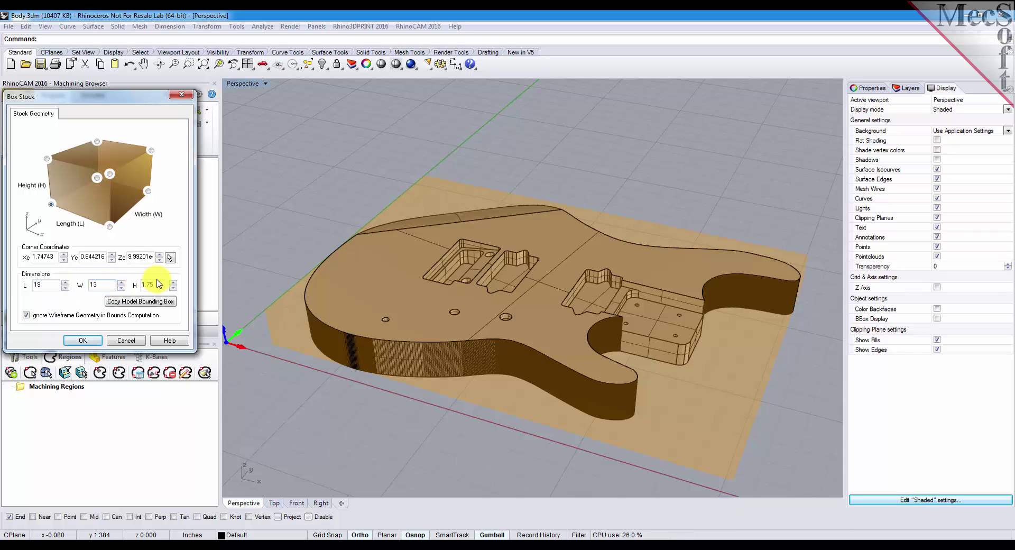
key(Tab)
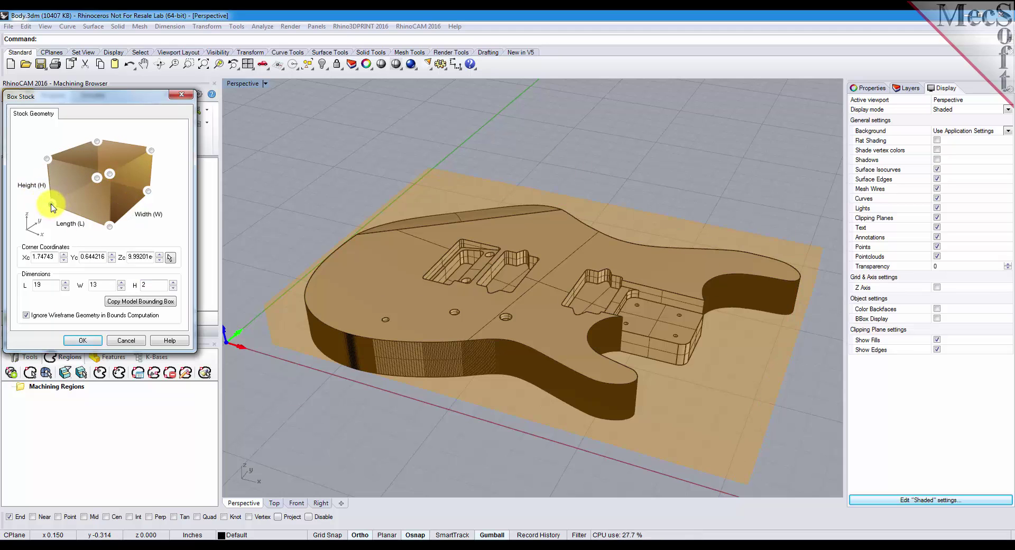
- Use the lower south-west corner as the box stock's reference corner and create the stock
click(51, 205)
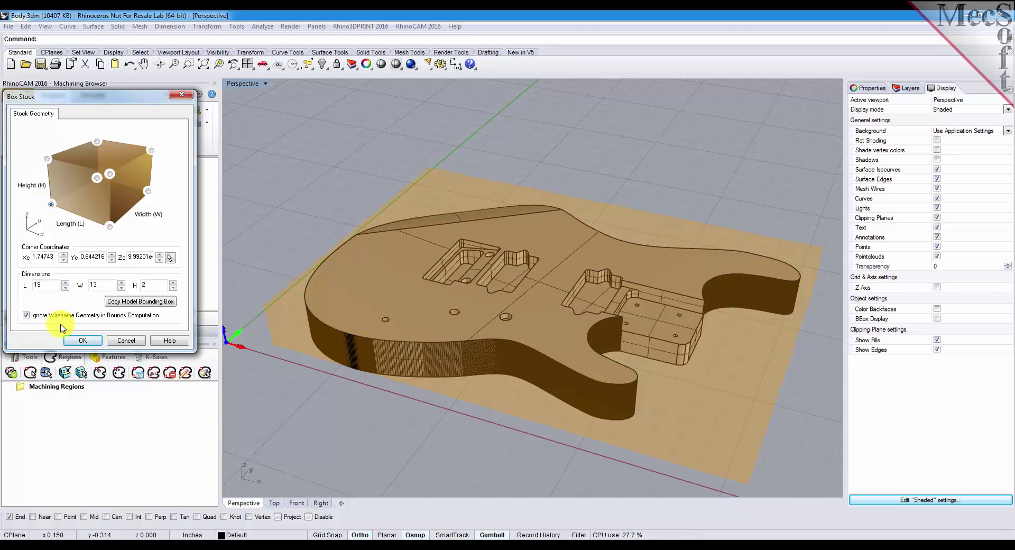
click(93, 337)
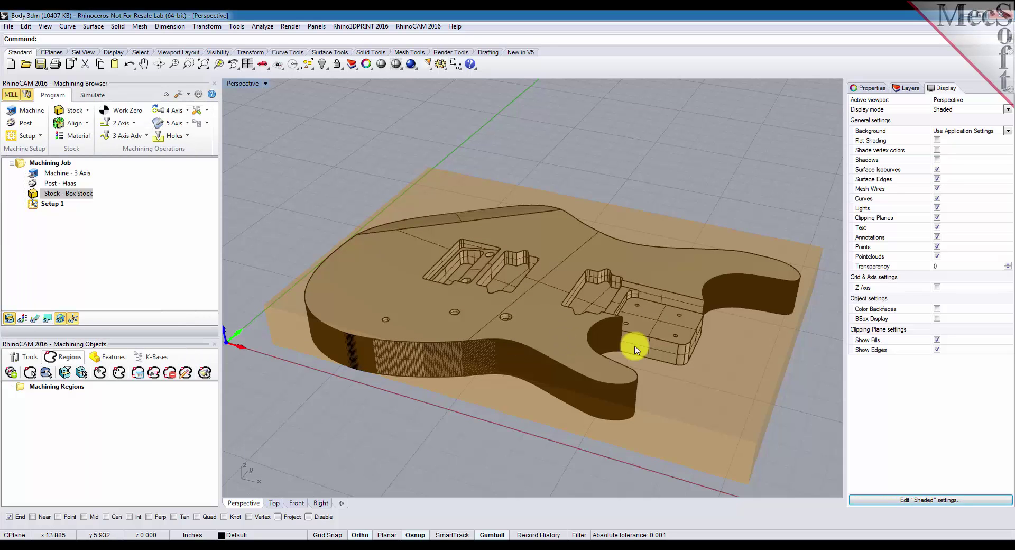
mouse_move(693, 329)
right_down()
mouse_move(630, 326)
mouse_move(539, 293)
mouse_move(581, 290)
mouse_move(689, 329)
right_up()
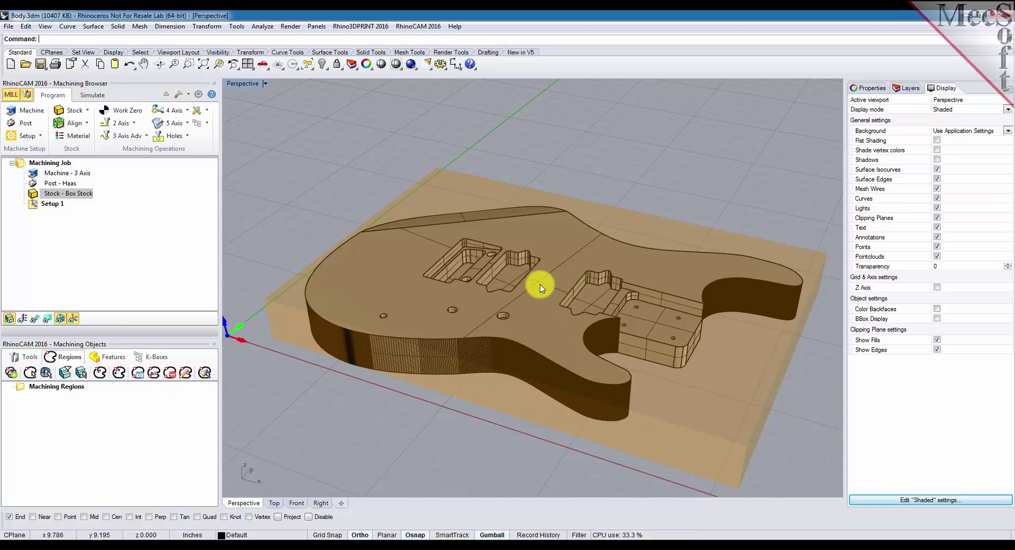
- Align the stock about the guitar body with Bottom Z alignment and Center XY alignment, checking it from several angles
click(74, 123)
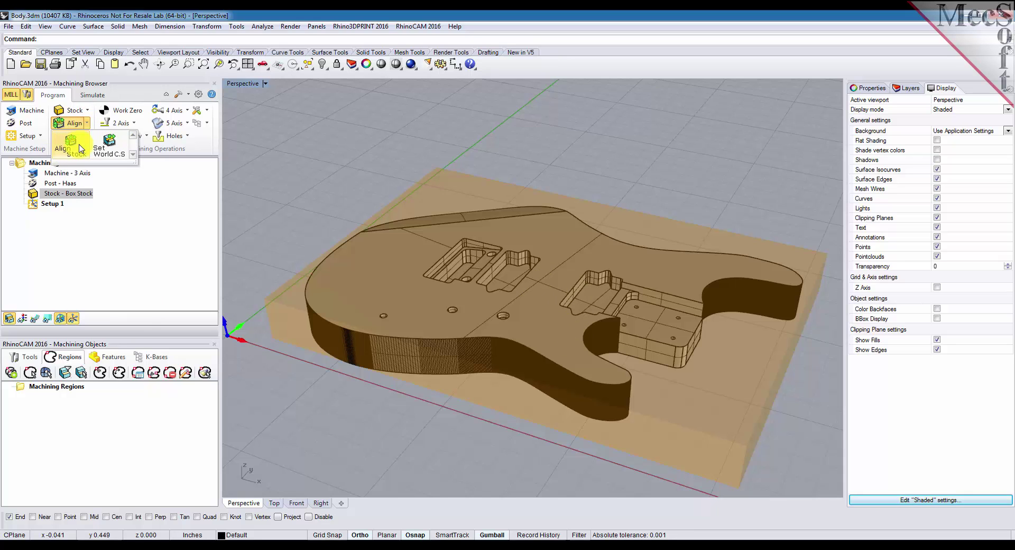
click(74, 146)
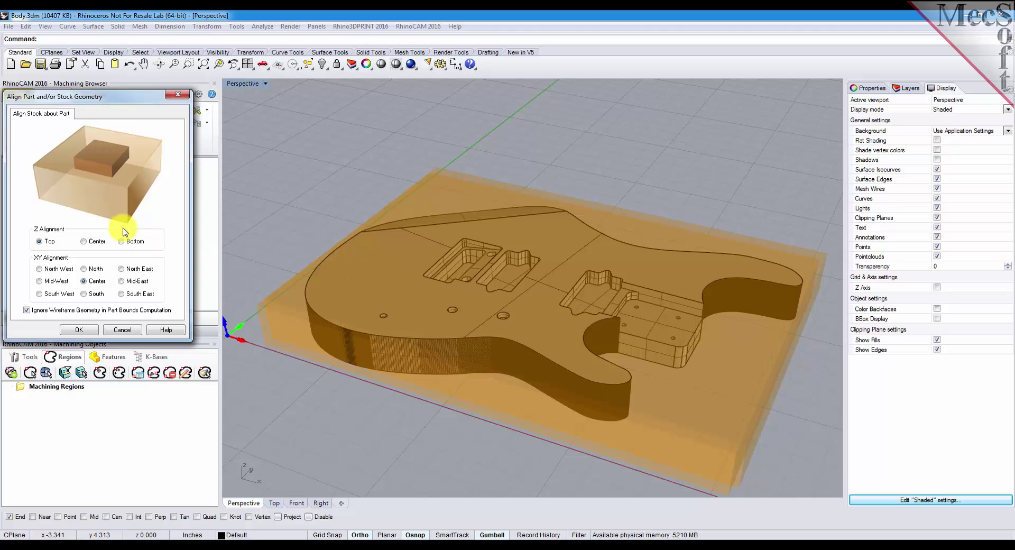
right_drag(464, 337, 582, 286)
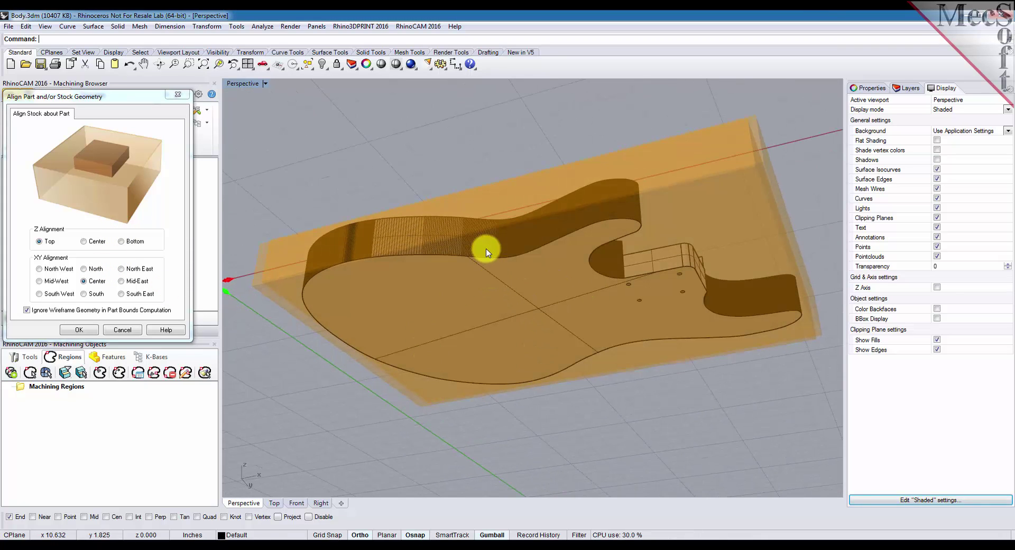
click(121, 241)
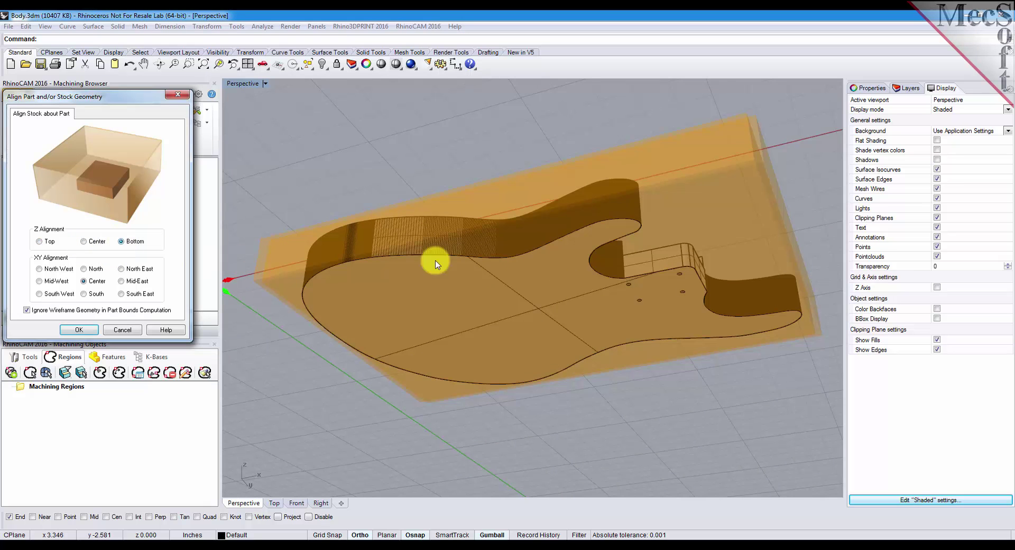
right_drag(430, 261, 402, 336)
click(87, 286)
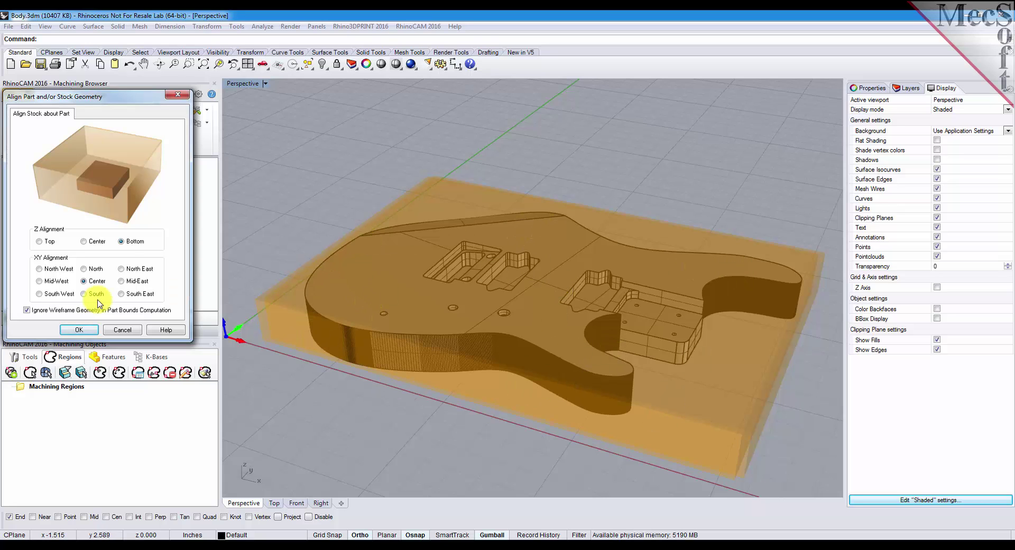
click(79, 330)
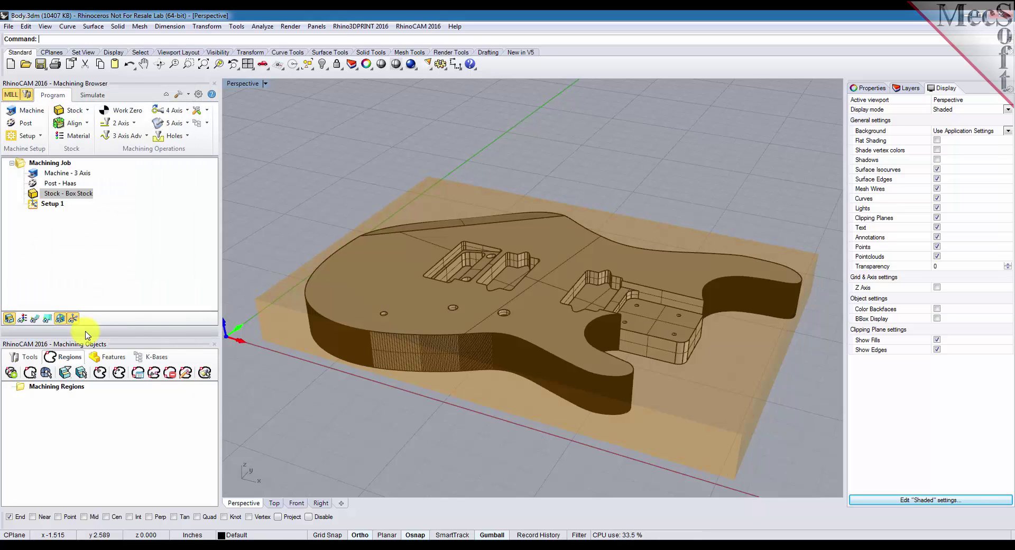
right_drag(612, 323, 496, 269)
right_drag(396, 256, 518, 309)
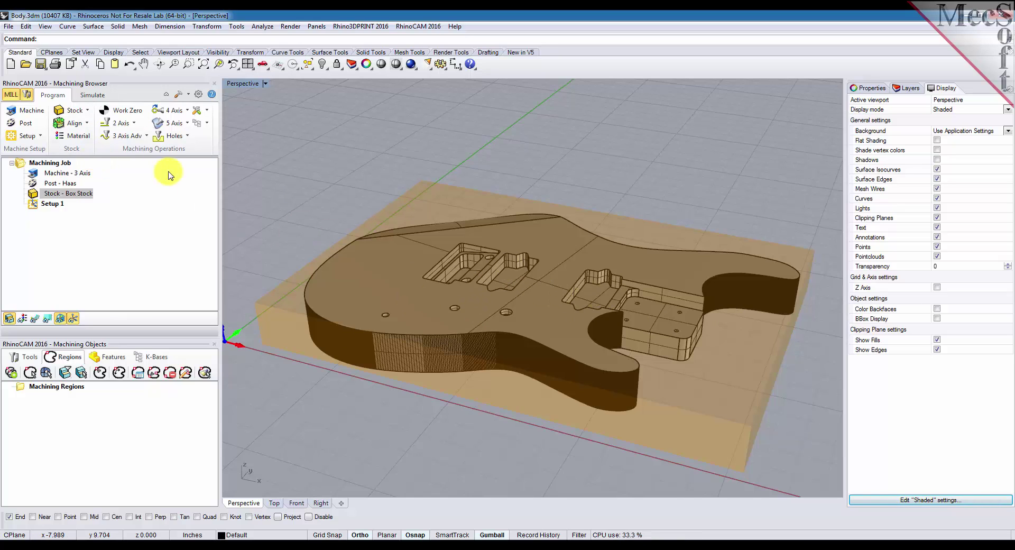
- Assign WOOD from FeedsSpeedsDataINCH.xml as the stock material
click(88, 138)
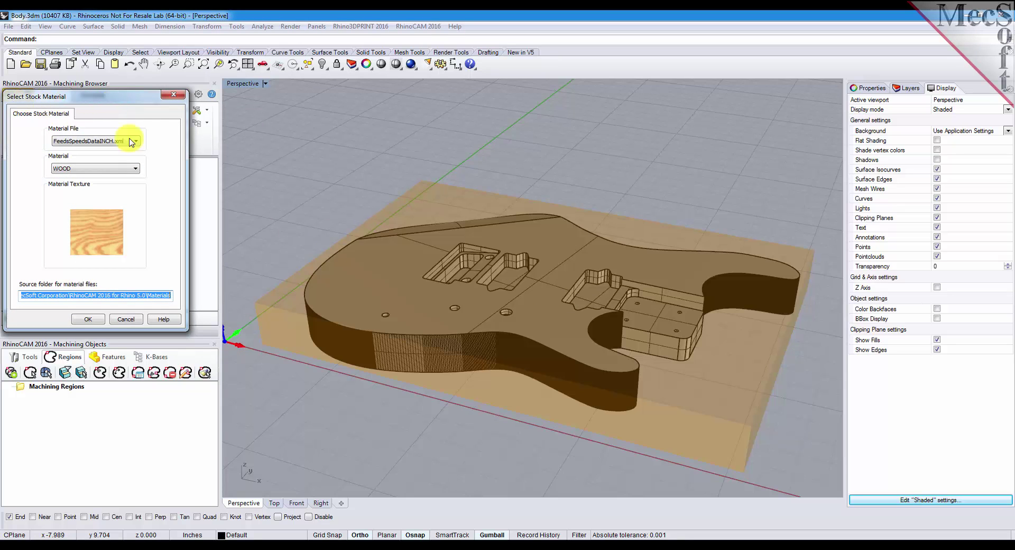
click(137, 170)
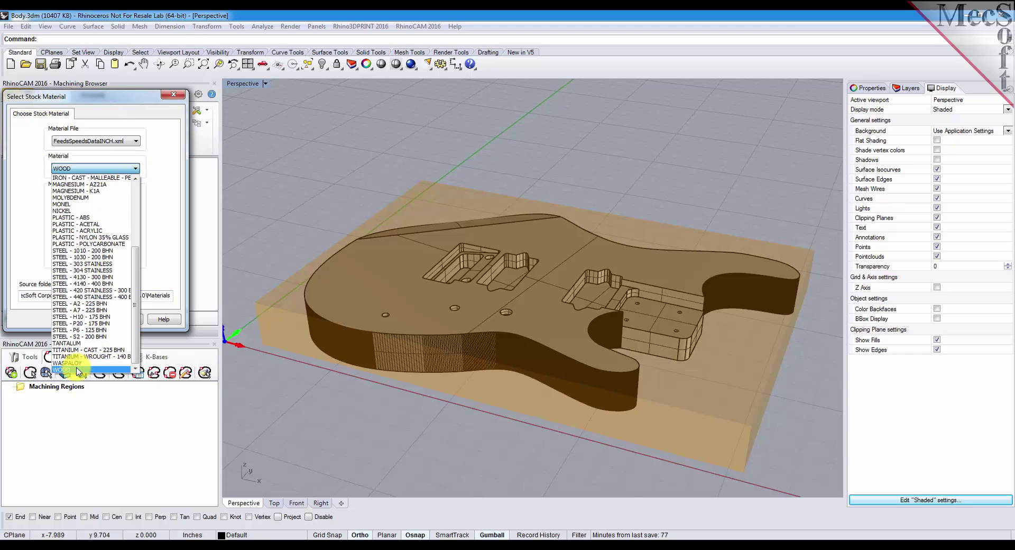
click(80, 365)
click(87, 319)
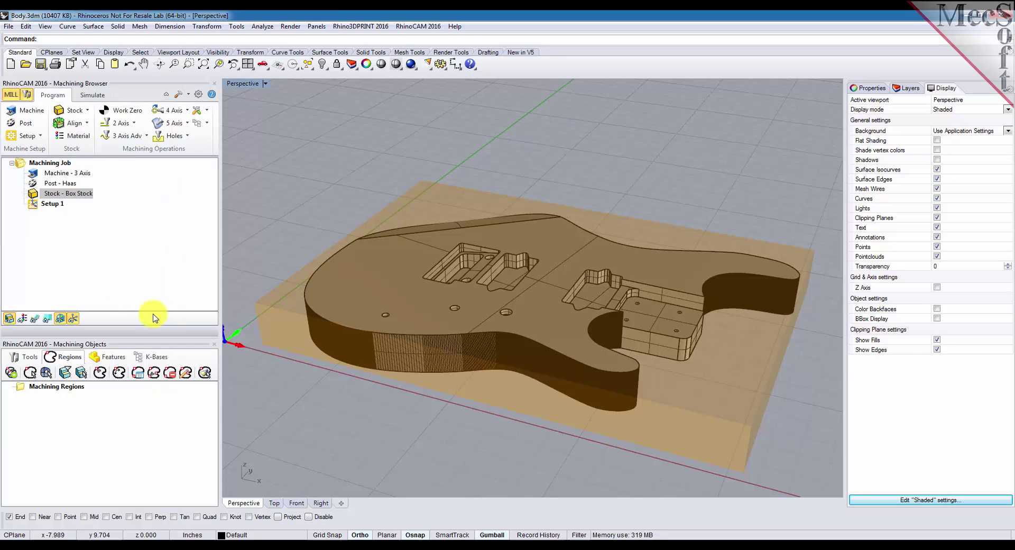
- Display the material texture on the stock, inspect it around the guitar body and turn it off again
click(24, 320)
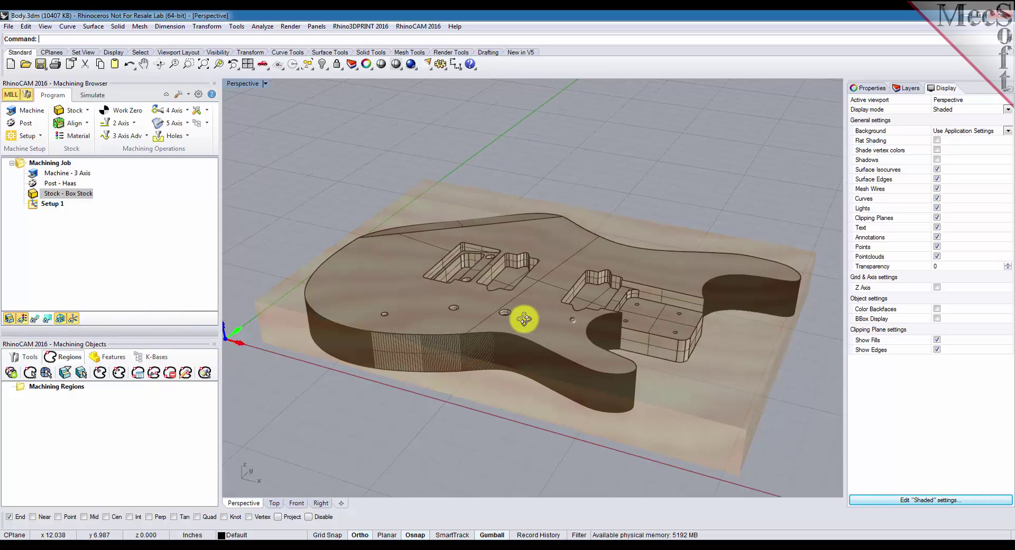
right_drag(523, 317, 575, 324)
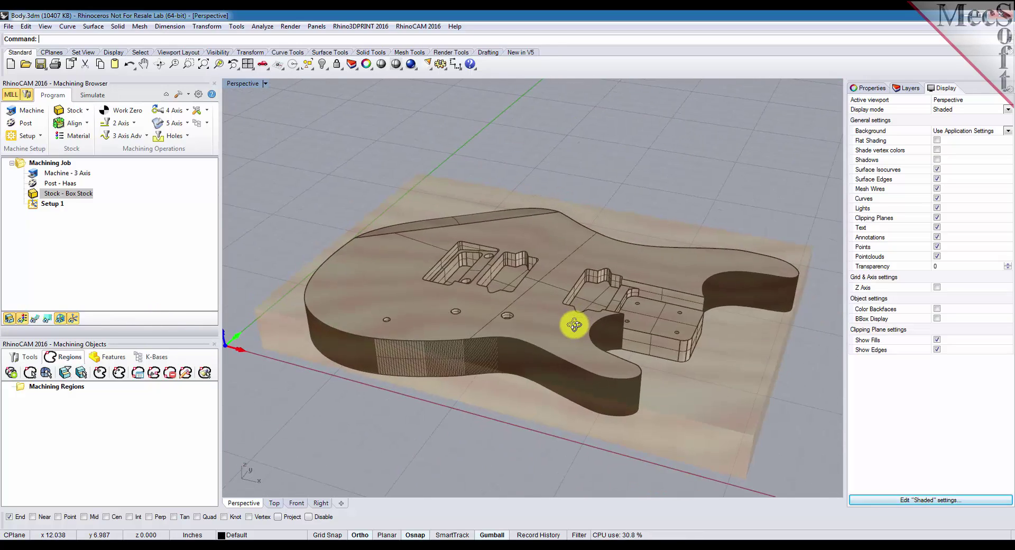
click(24, 319)
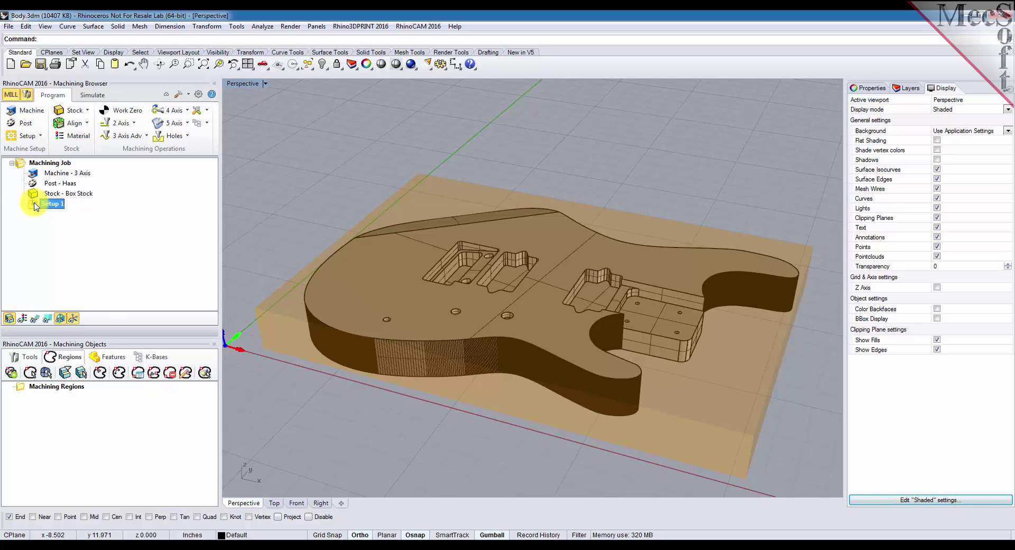
- Generate a work zero for Setup 1 on the stock box, at the Highest Z face and South West position
click(90, 111)
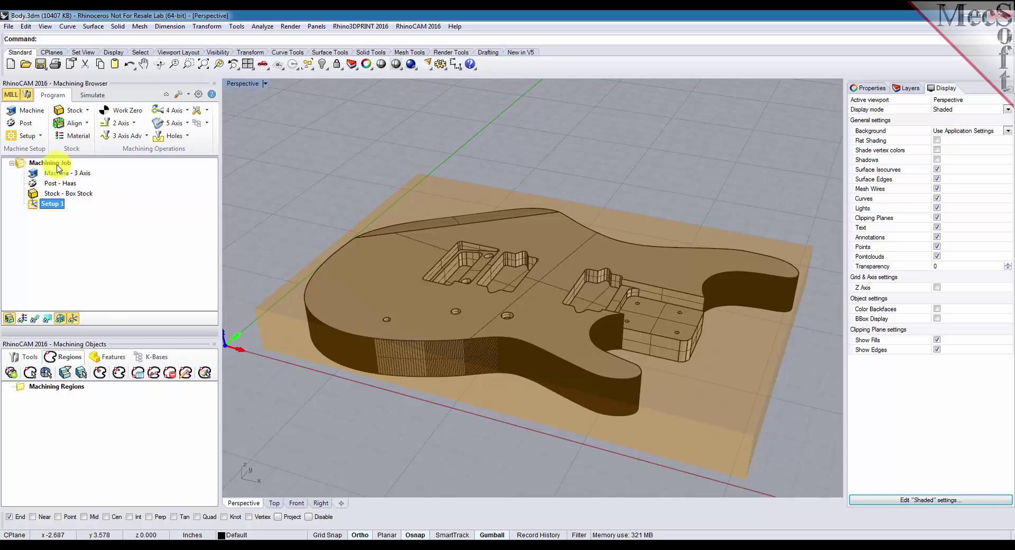
click(135, 112)
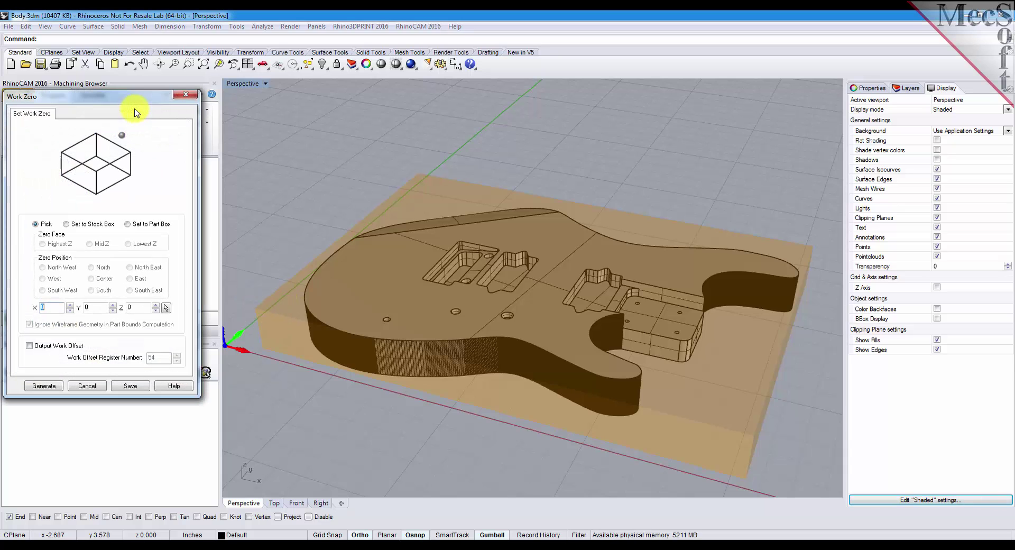
click(67, 225)
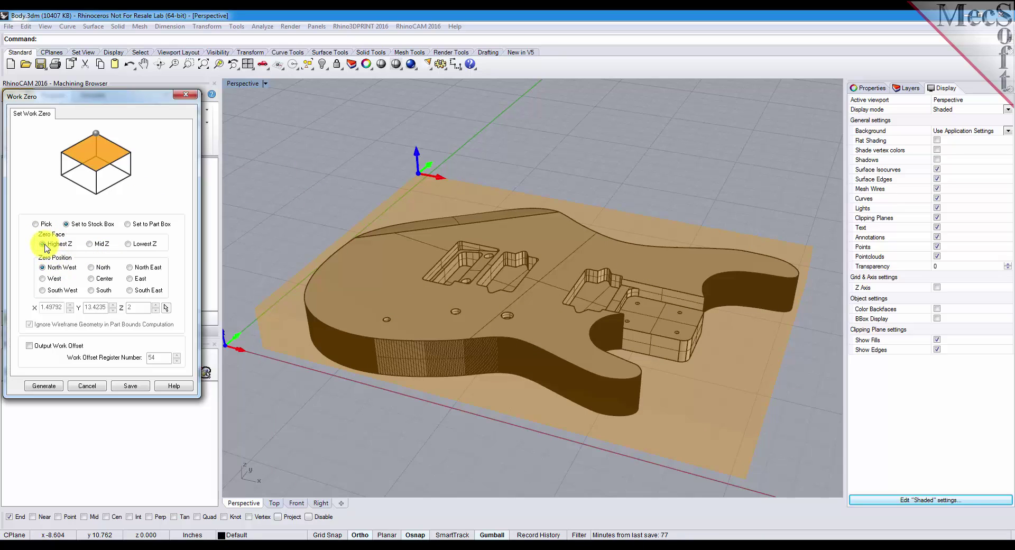
click(44, 291)
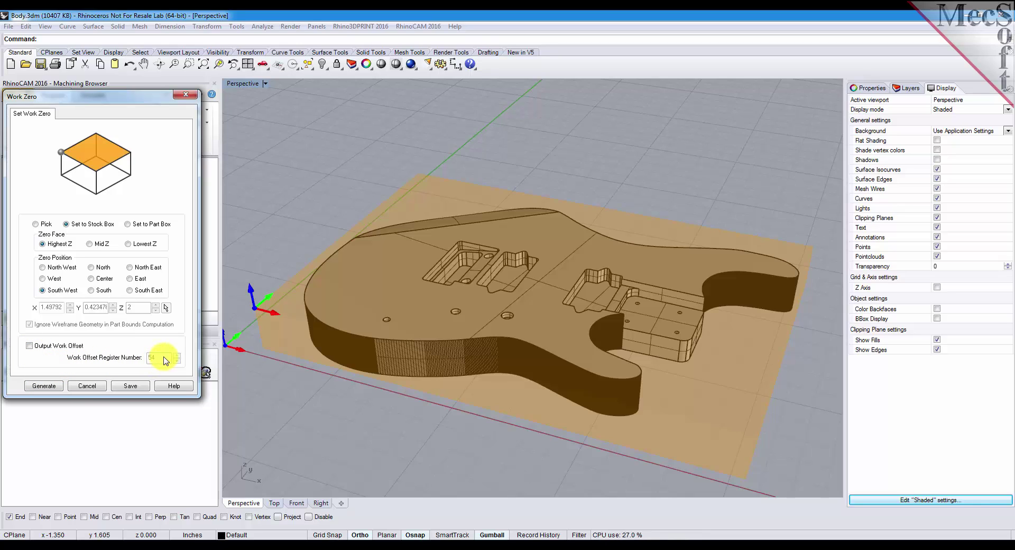
click(44, 387)
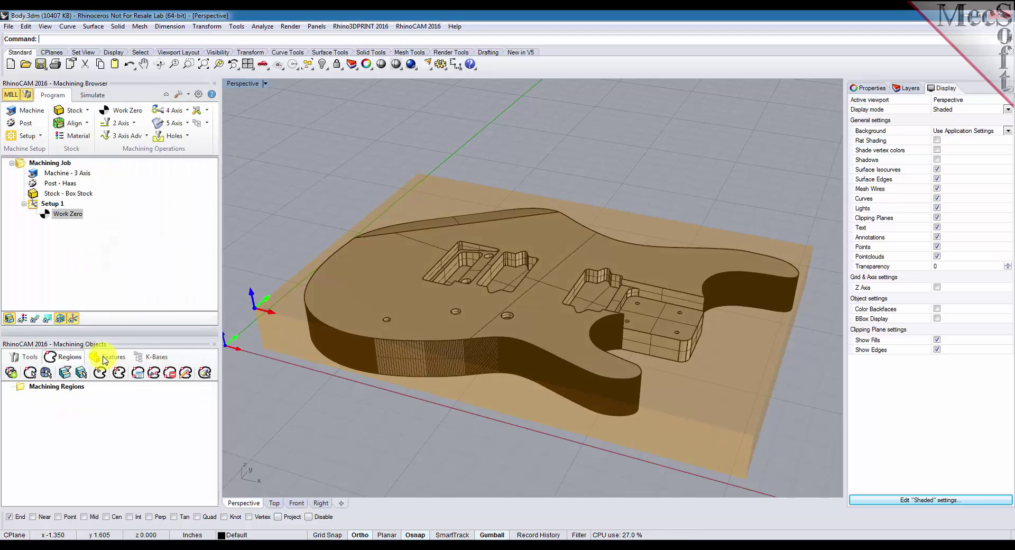